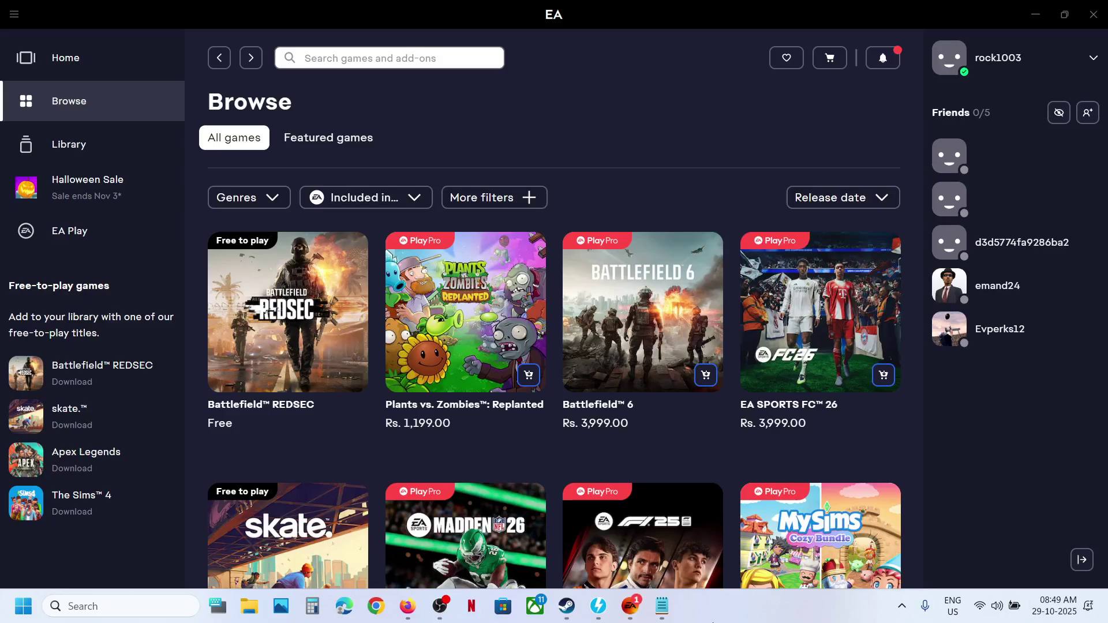
Try a Windows Start app search, dismiss it, and restore the EA window to a smaller size.
click(104, 608)
text(a)
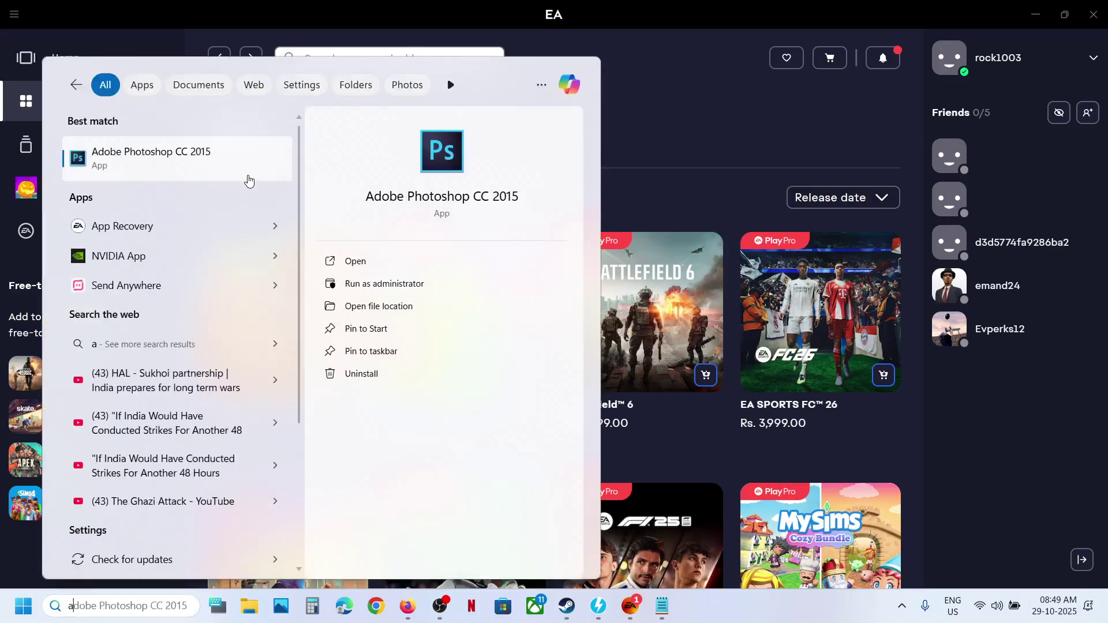
key(BackSpace)
text(ea)
click(248, 181)
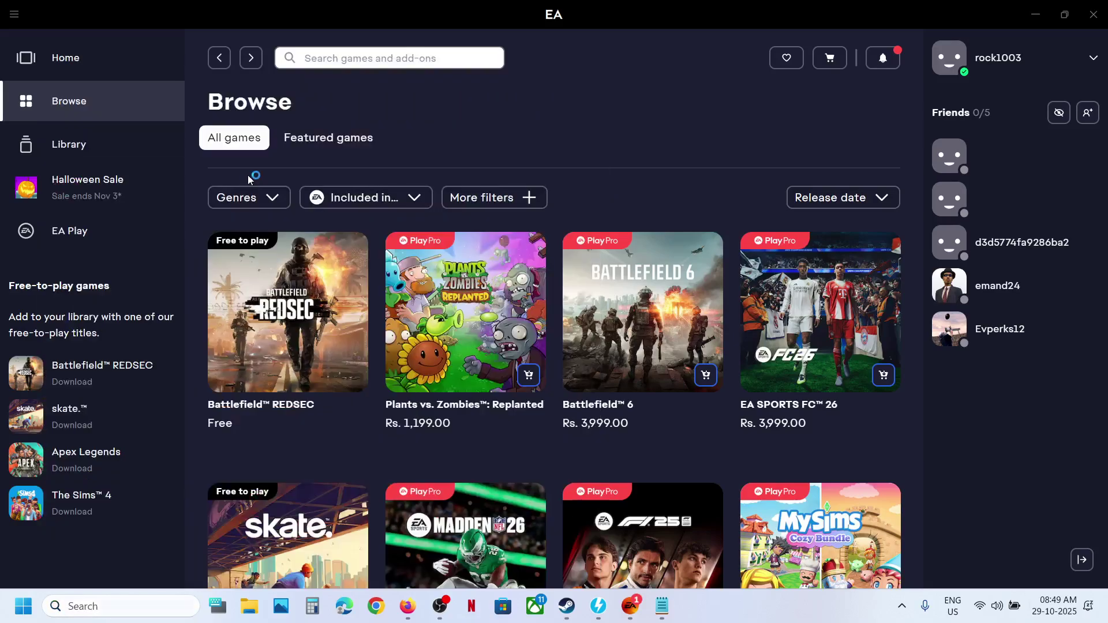
double_click(413, 7)
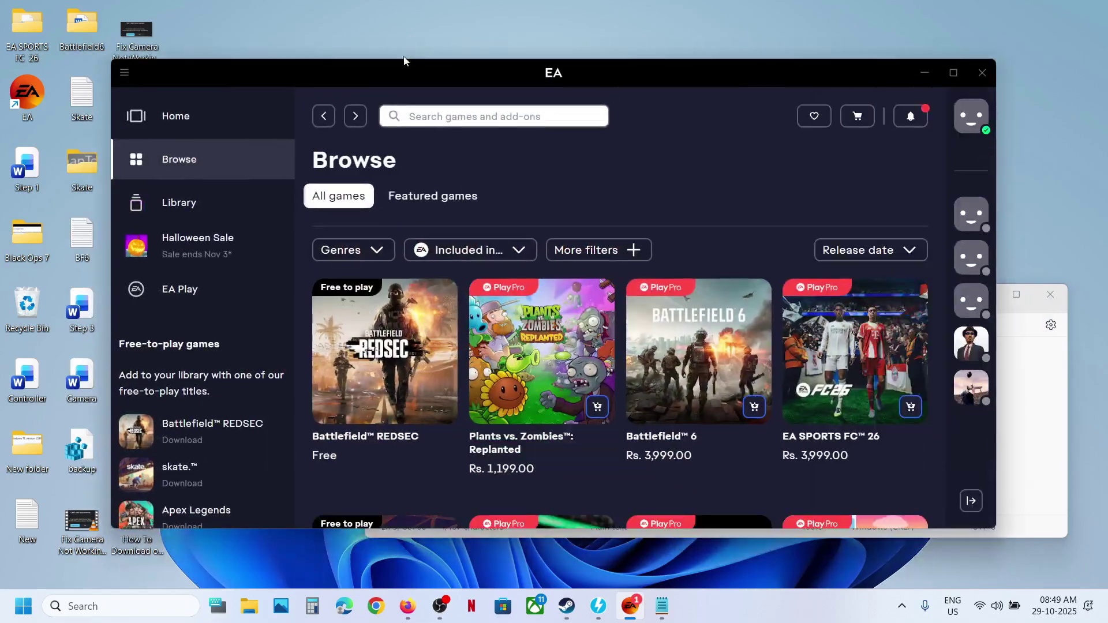
Maximize the EA window and search the store for 'battlefield redsec'.
click(953, 73)
click(383, 59)
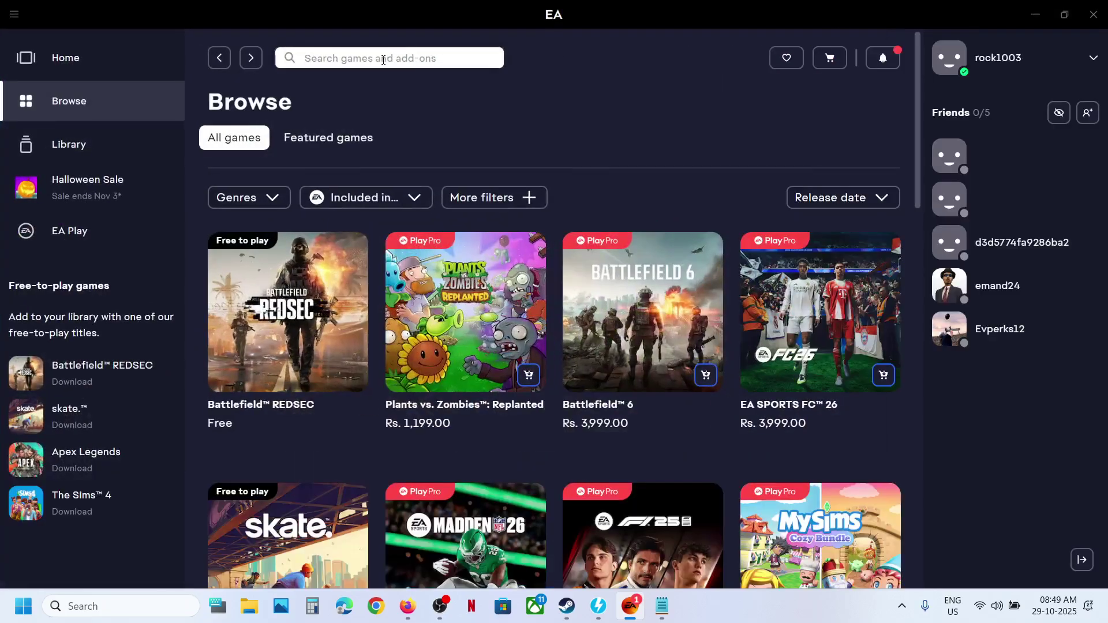
text(battlefi)
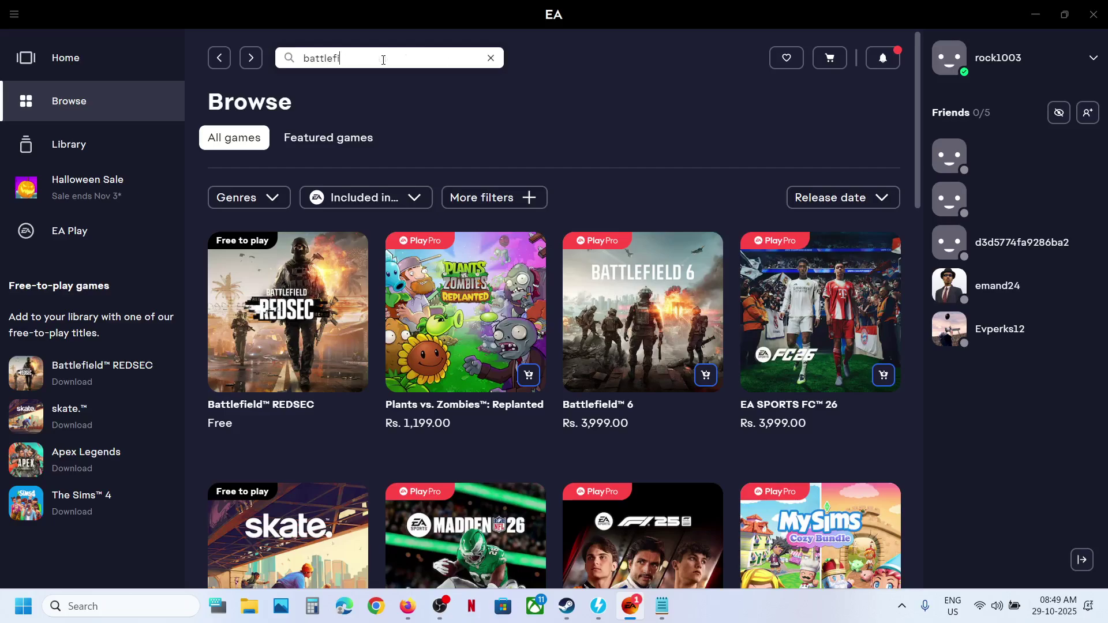
text(eld r)
text(edsec)
key(Return)
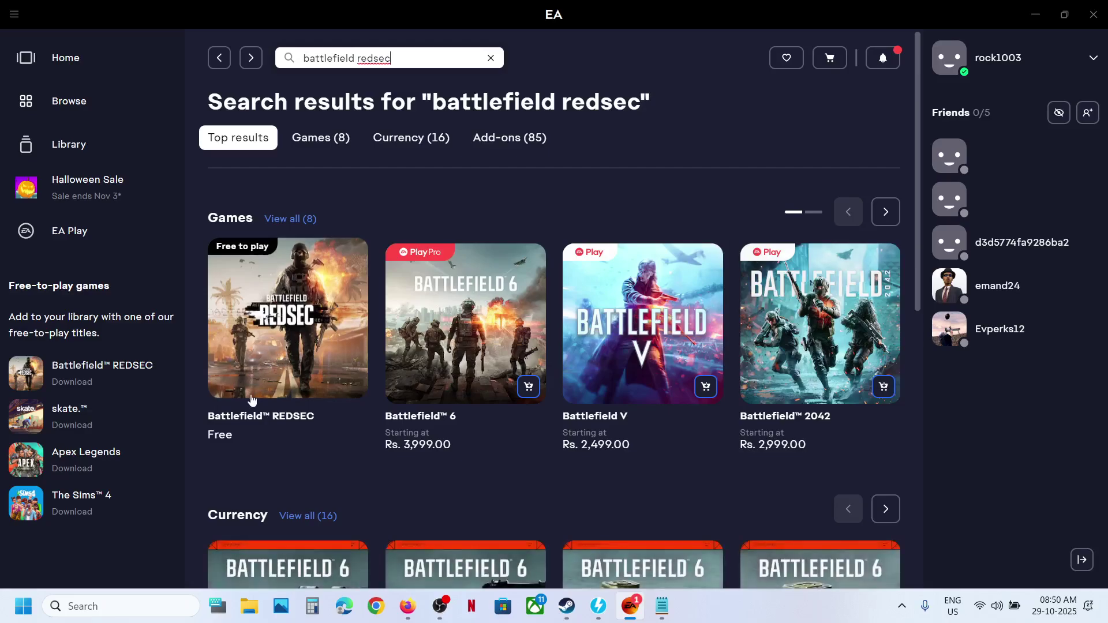
Open the Battlefield REDSEC product page and start its free download.
click(291, 361)
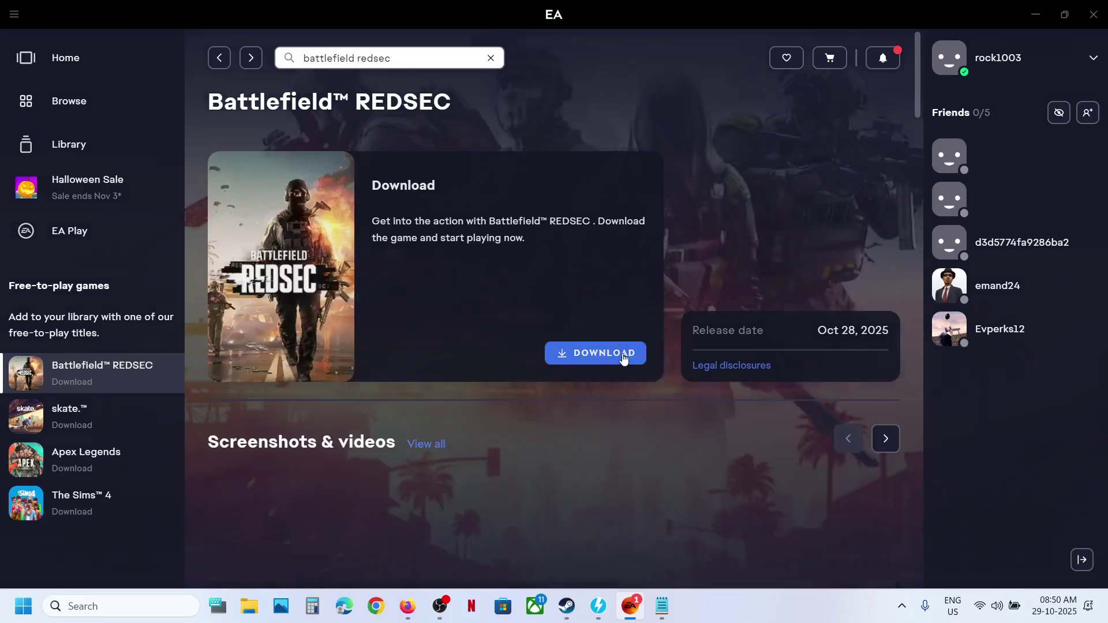
click(604, 353)
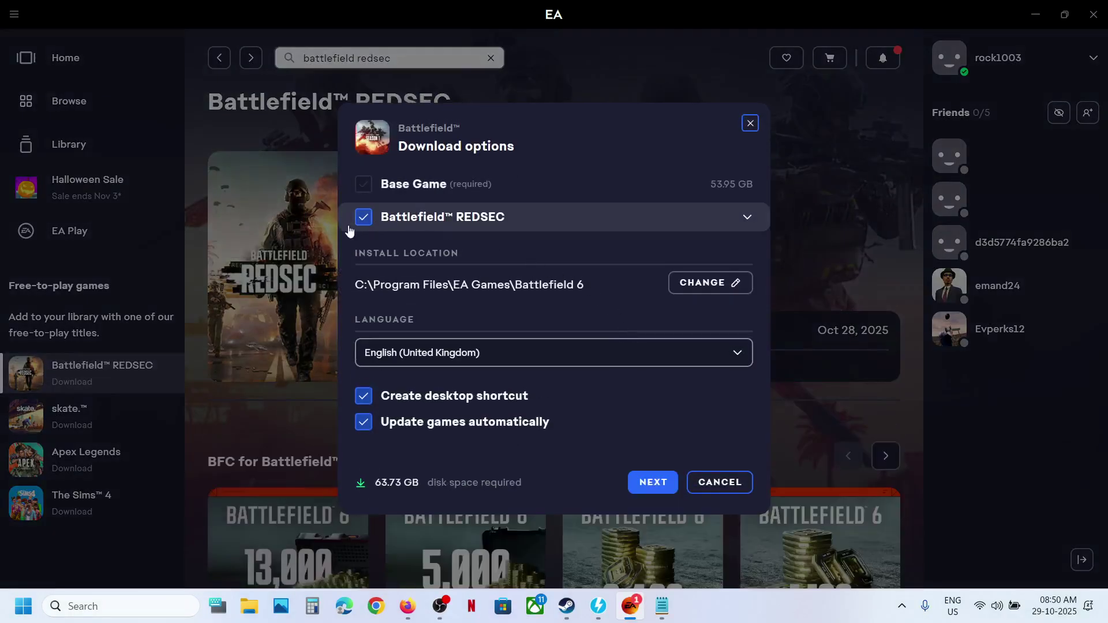
Expand the REDSEC components and keep English (United Kingdom) as the game language.
click(748, 218)
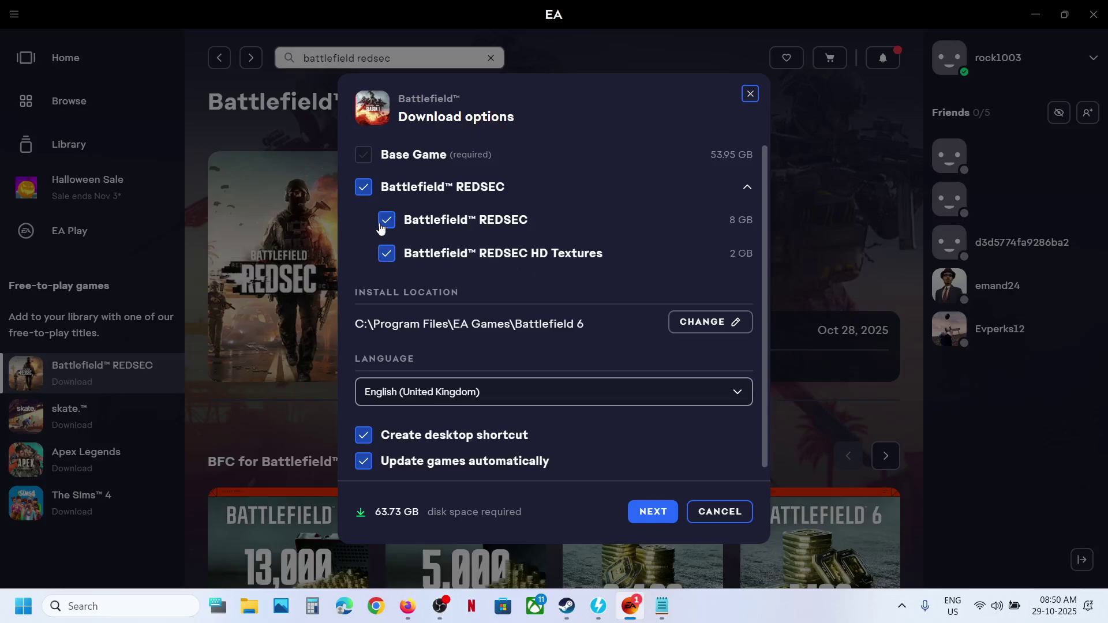
scroll(521, 332, down, 1)
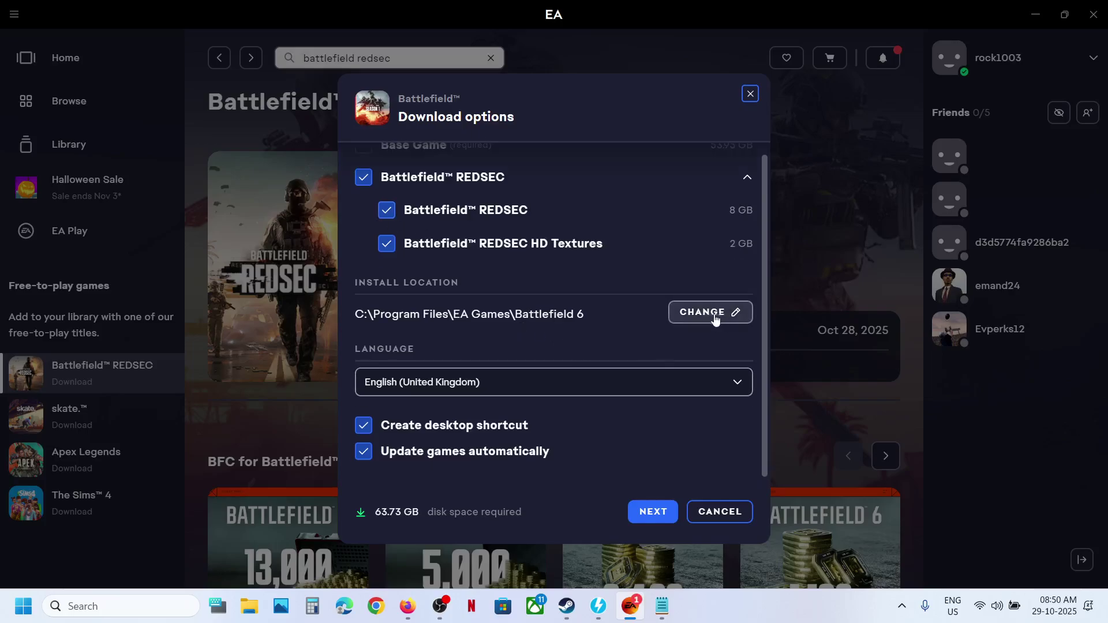
click(621, 390)
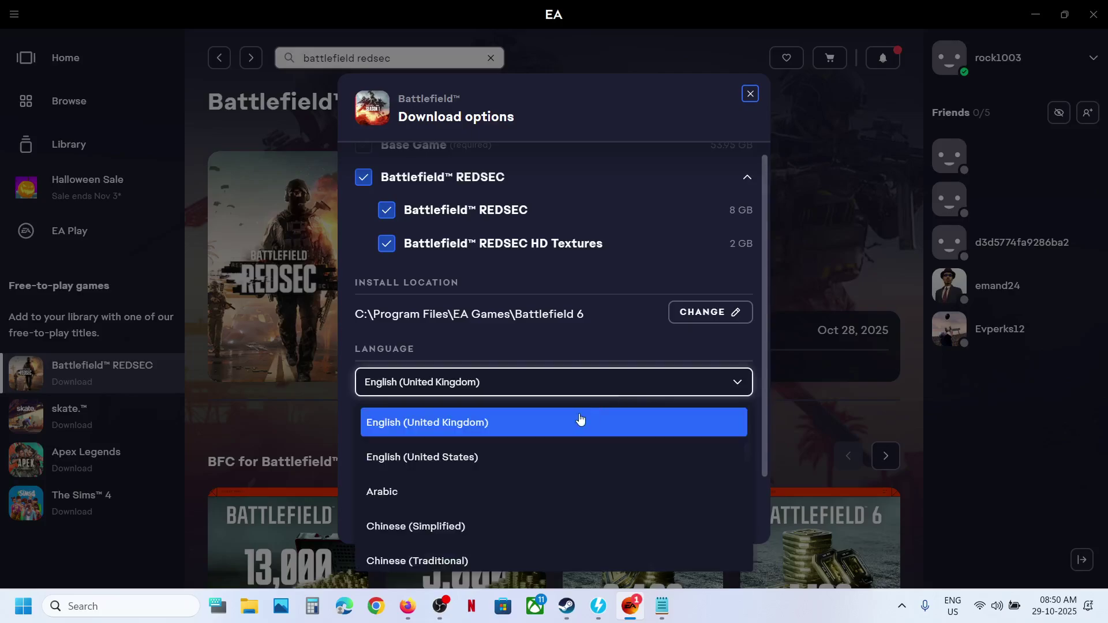
click(585, 431)
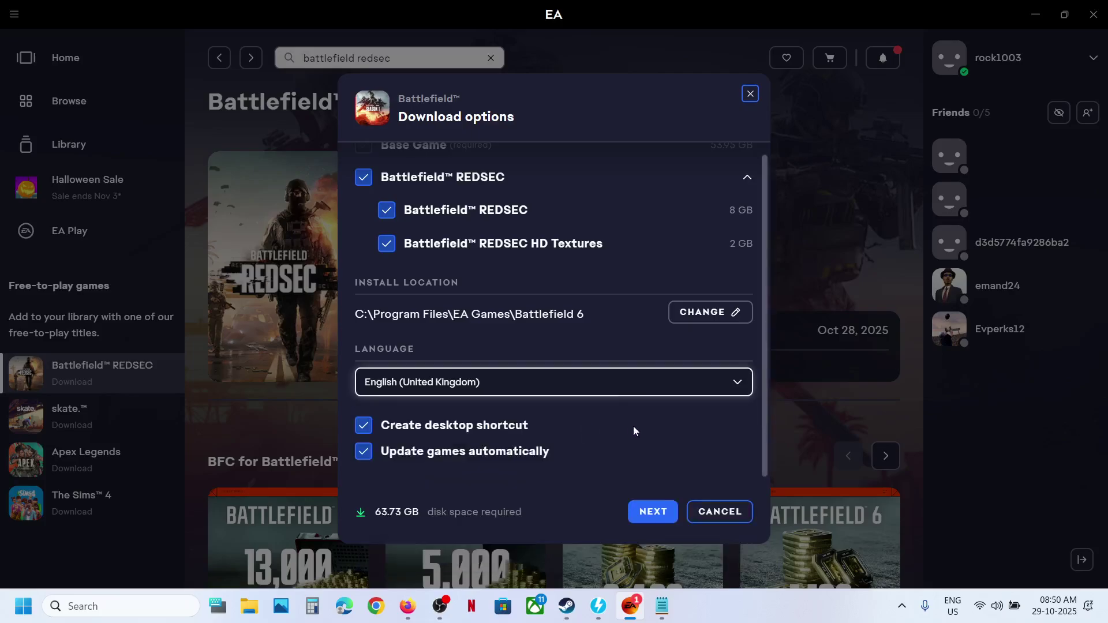
Confirm the download options and accept Battlefield's terms of play to queue the download.
click(654, 512)
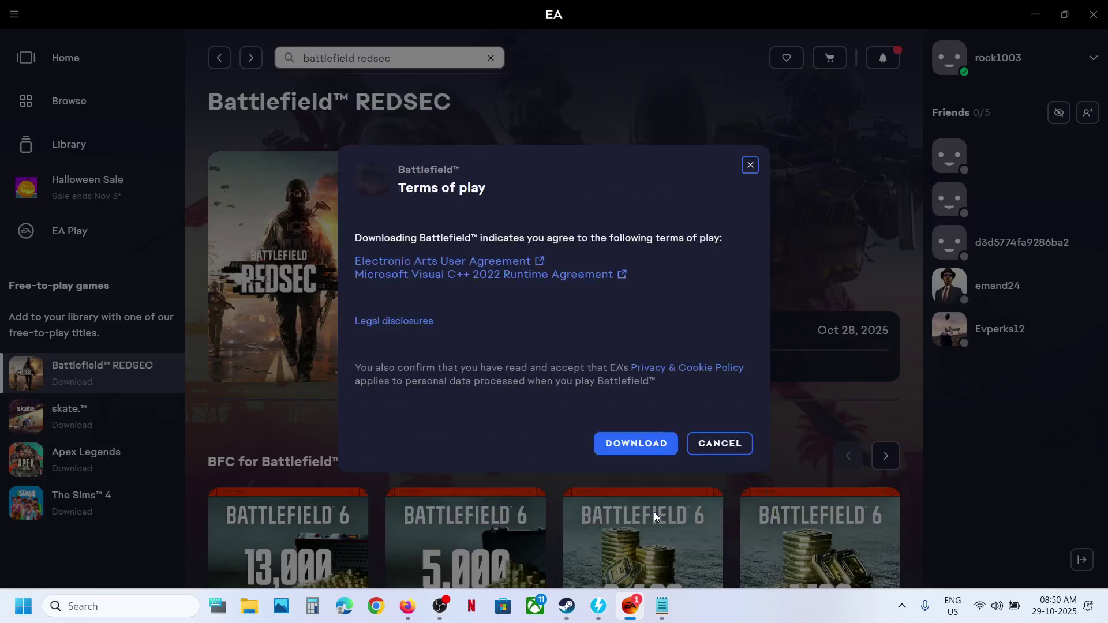
click(644, 446)
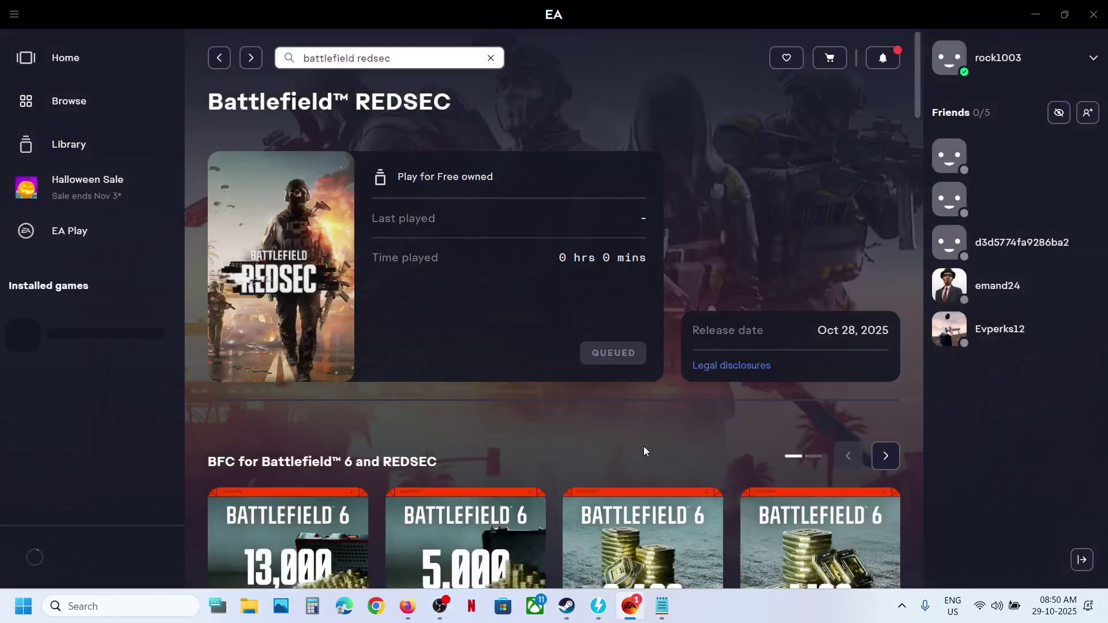